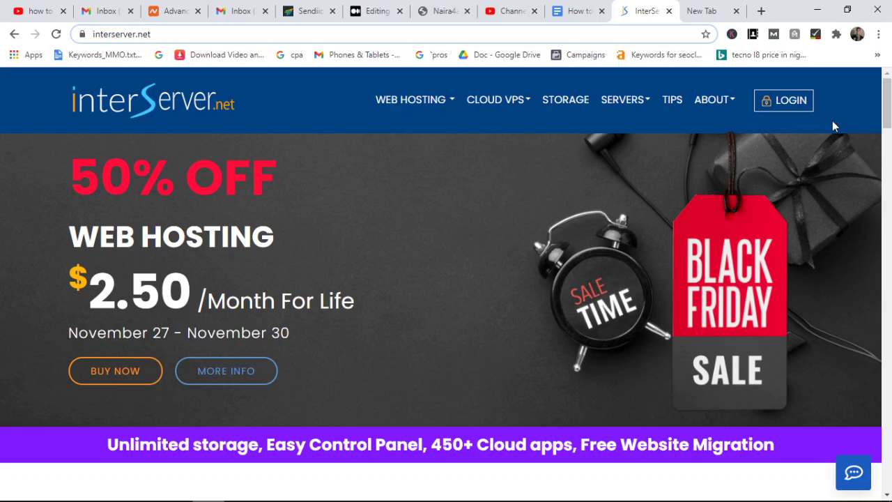
# - Open the InterServer account login page
pyautogui.click(803, 102)
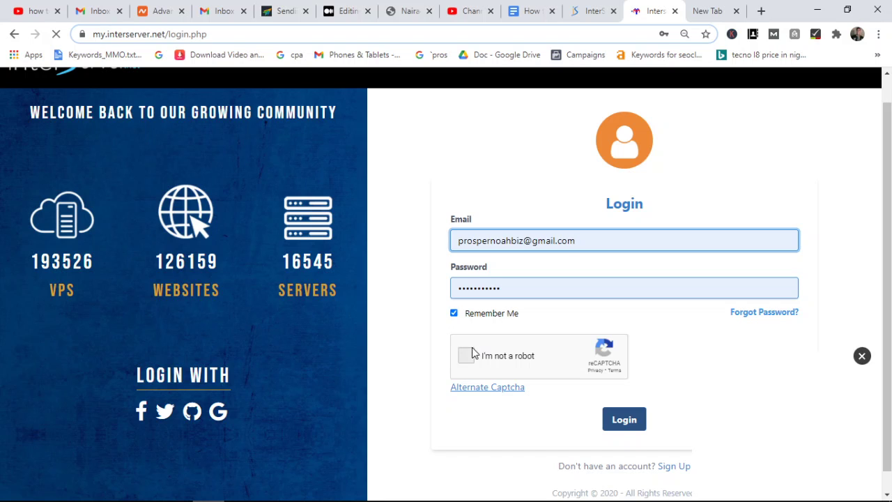
# - Pass the reCAPTCHA check and submit the filled-in InterServer login details
pyautogui.scroll(-1, 829, 314)
pyautogui.click(862, 356)
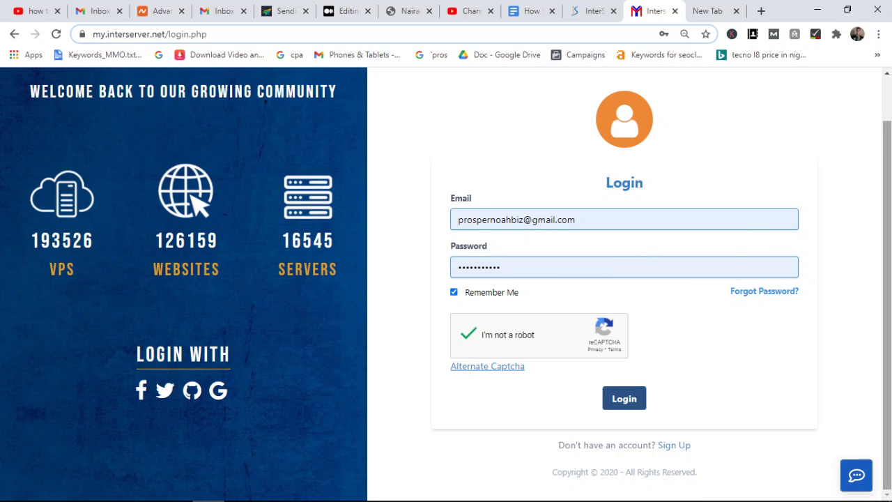
pyautogui.scroll(1, 880, 213)
pyautogui.click(622, 440)
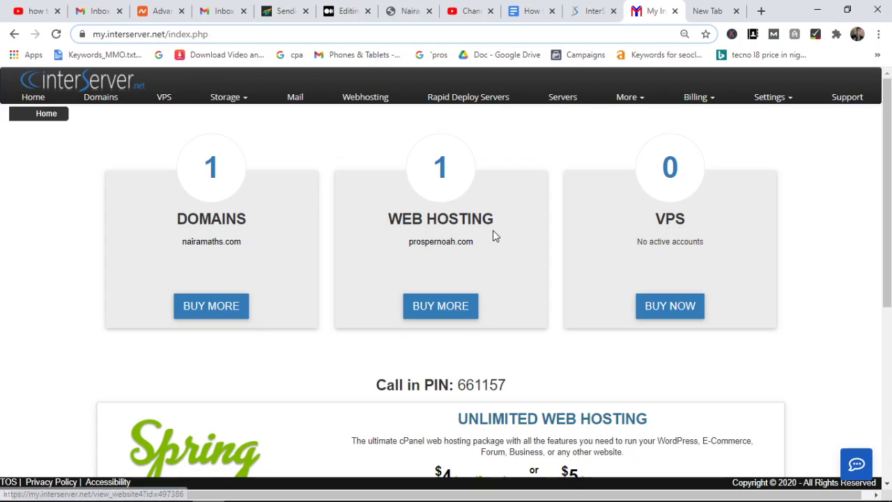
# - Open the prospernoah.com web hosting details and scroll to its account actions
pyautogui.click(451, 244)
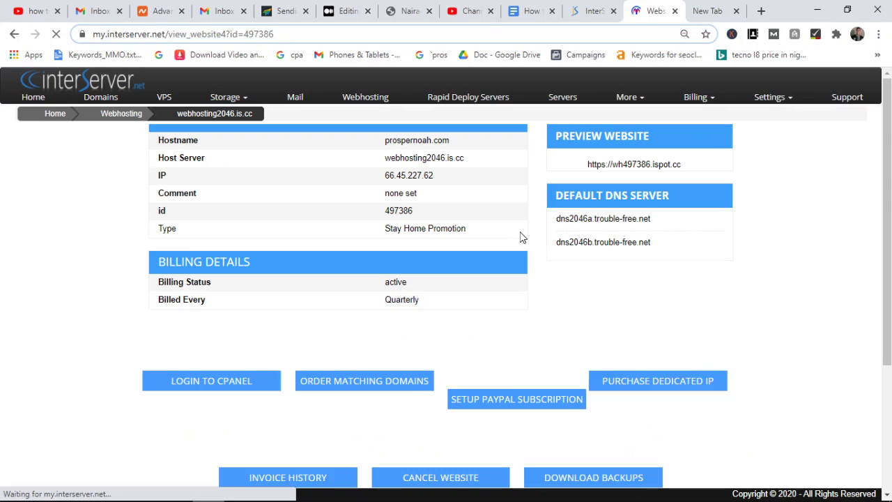
pyautogui.moveTo(891, 245); pyautogui.dragTo(890, 256)
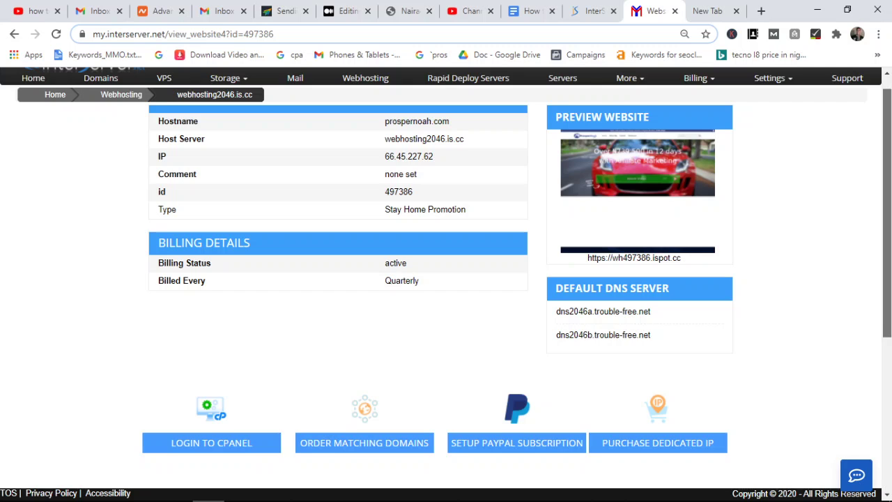
pyautogui.scroll(1, 447, 270)
pyautogui.scroll(-3, 189, 237)
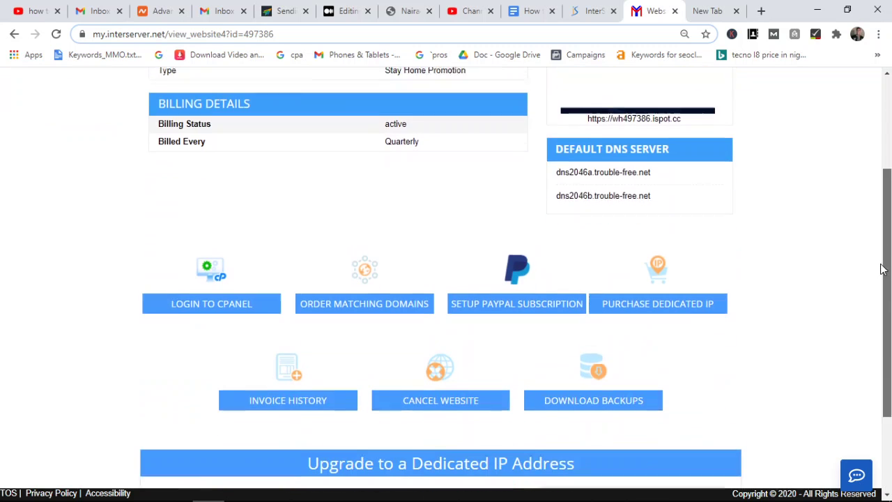
# - Log into cPanel for prospernoah.com and open WordPress in the Softaculous Apps Installer
pyautogui.click(193, 298)
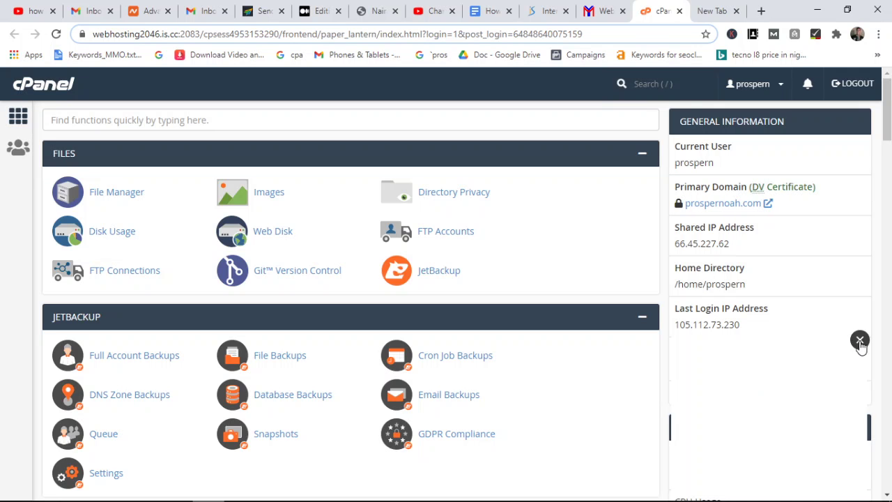
pyautogui.scroll(-1, 349, 300)
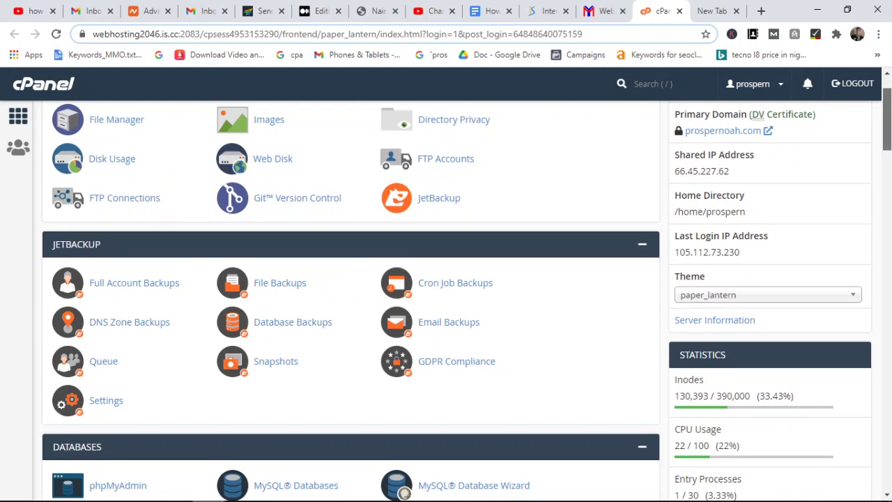
pyautogui.scroll(1, 349, 300)
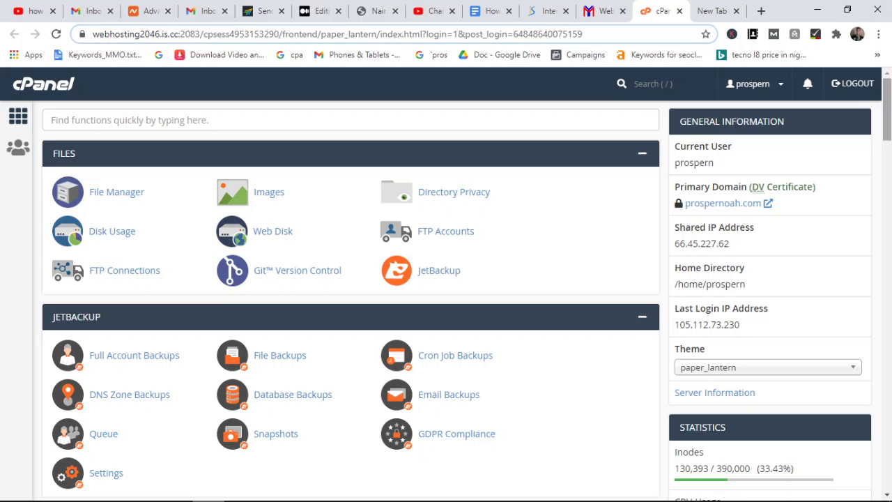
pyautogui.scroll(-1, 348, 299)
pyautogui.scroll(-8, 349, 300)
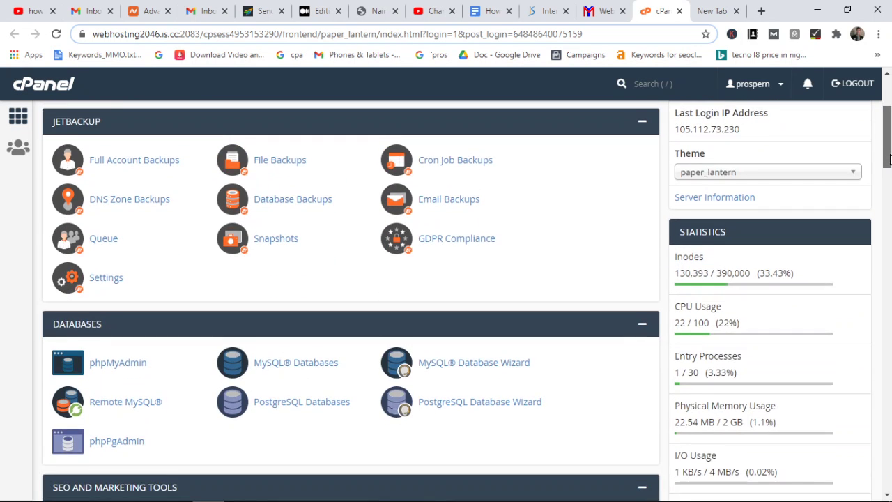
pyautogui.scroll(2, 348, 300)
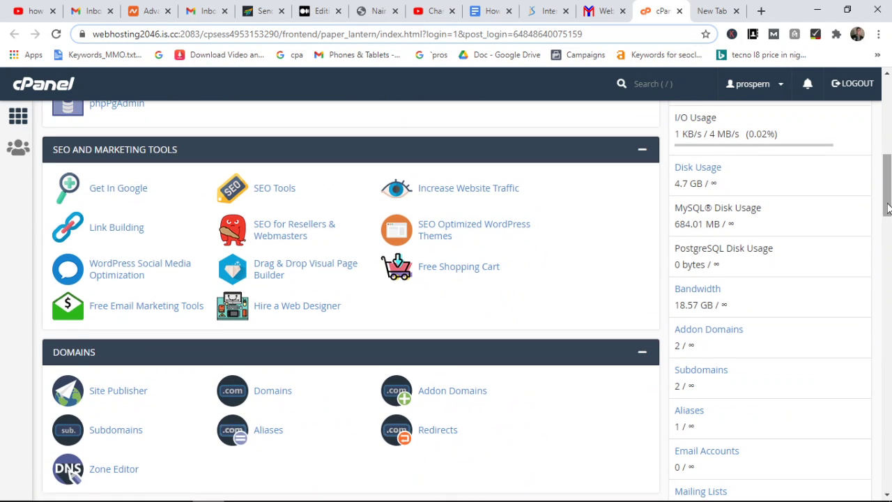
pyautogui.scroll(-18, 349, 300)
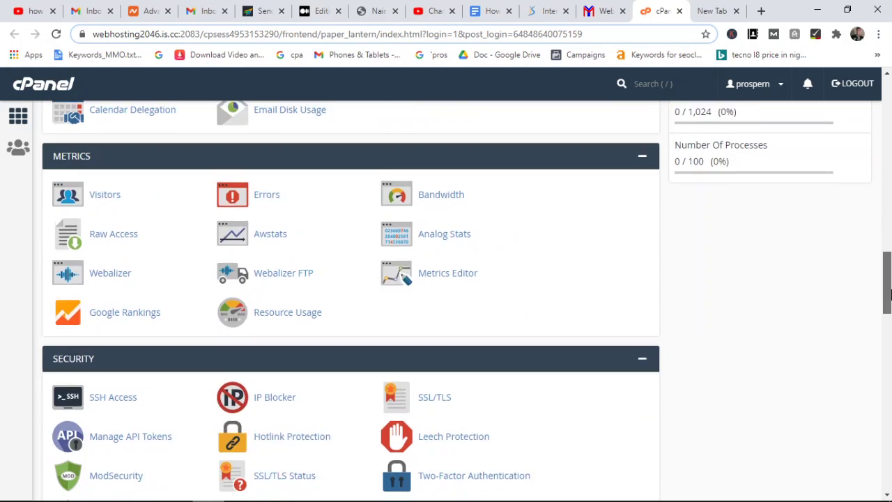
pyautogui.scroll(-3, 78, 343)
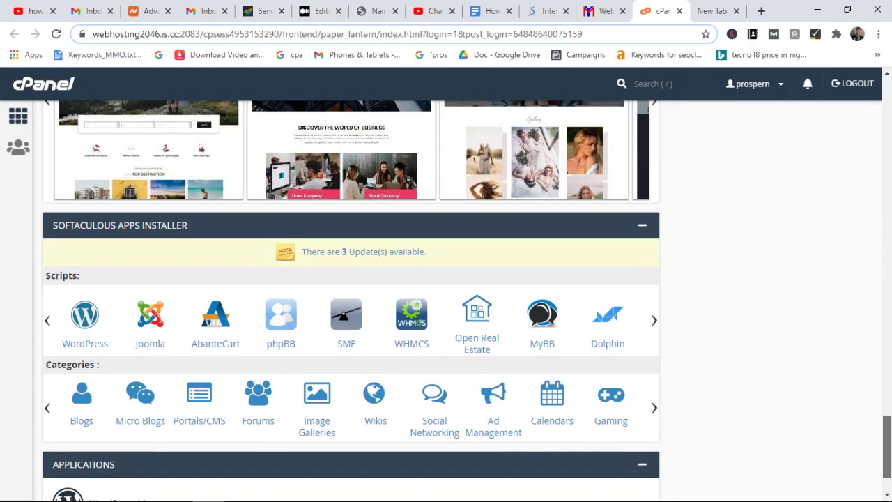
pyautogui.click(93, 334)
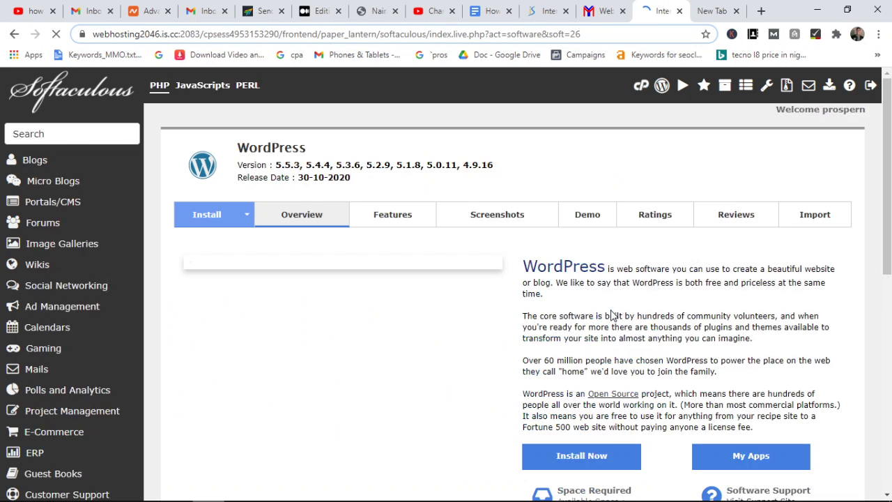
# - Start a new WordPress installation from the Softaculous WordPress page
pyautogui.scroll(-1, 363, 169)
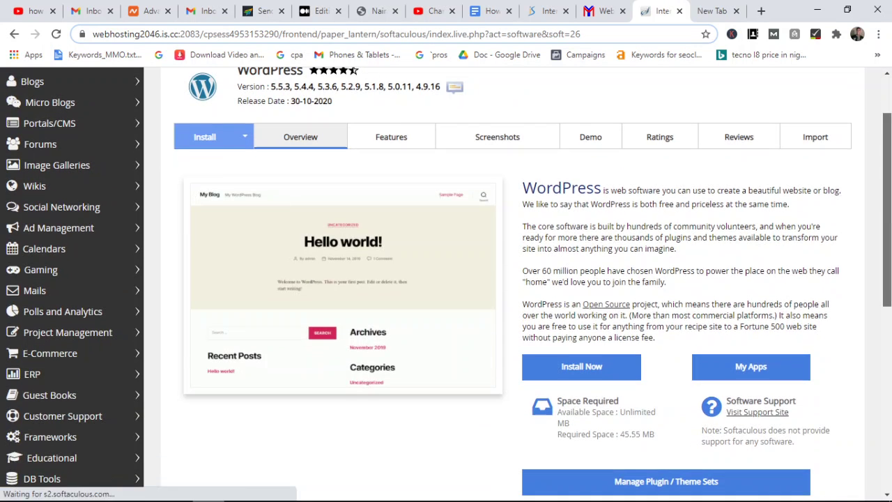
pyautogui.click(582, 366)
pyautogui.moveTo(887, 196); pyautogui.dragTo(886, 190)
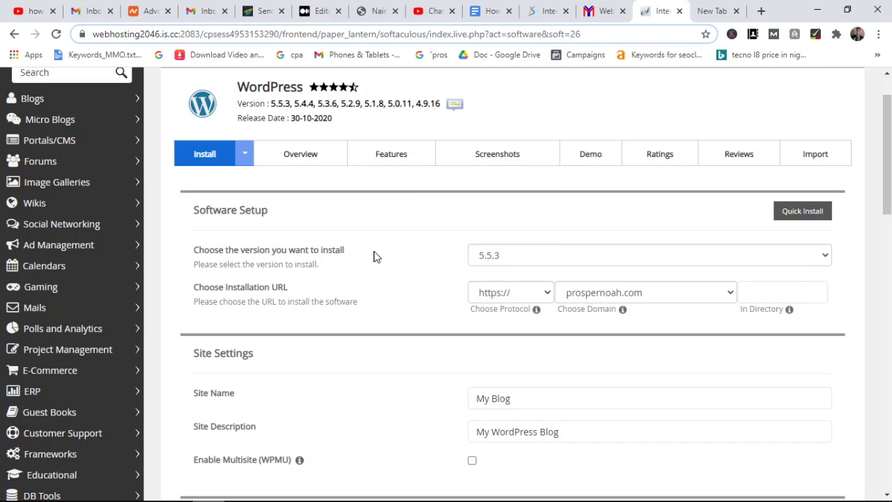
# - Keep WordPress version 5.5.3 for the install
pyautogui.click(499, 257)
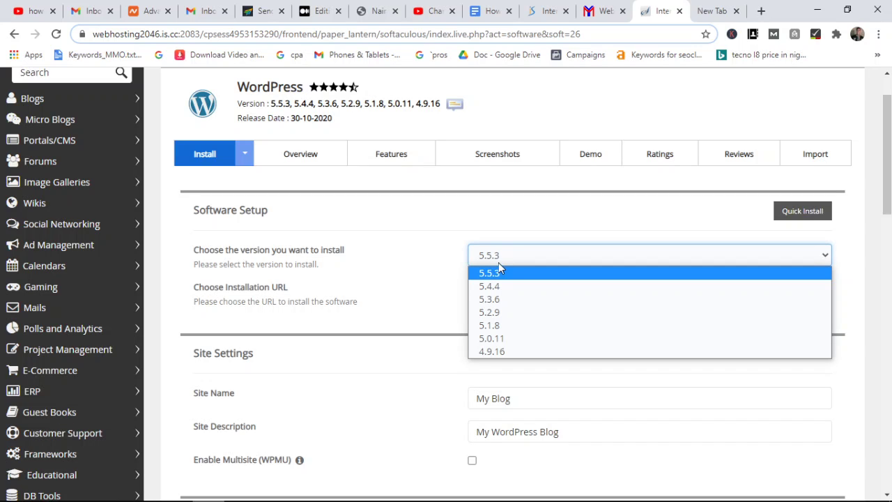
pyautogui.click(506, 273)
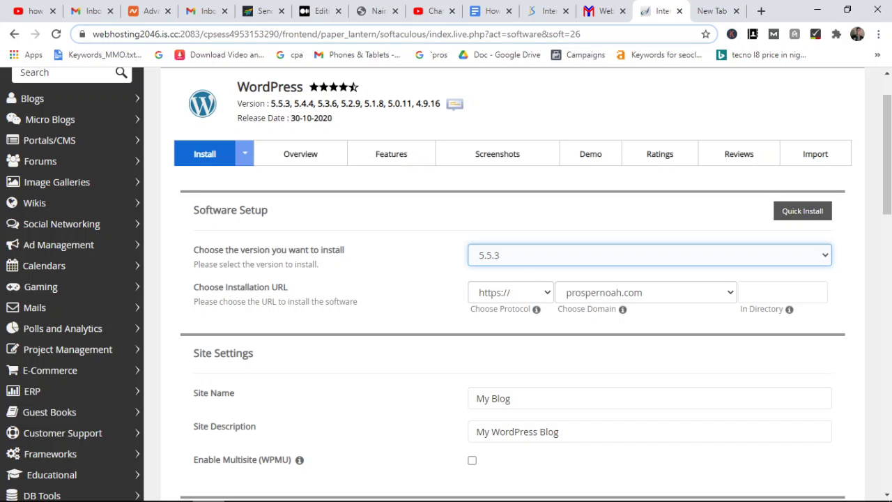
pyautogui.scroll(-1, 511, 214)
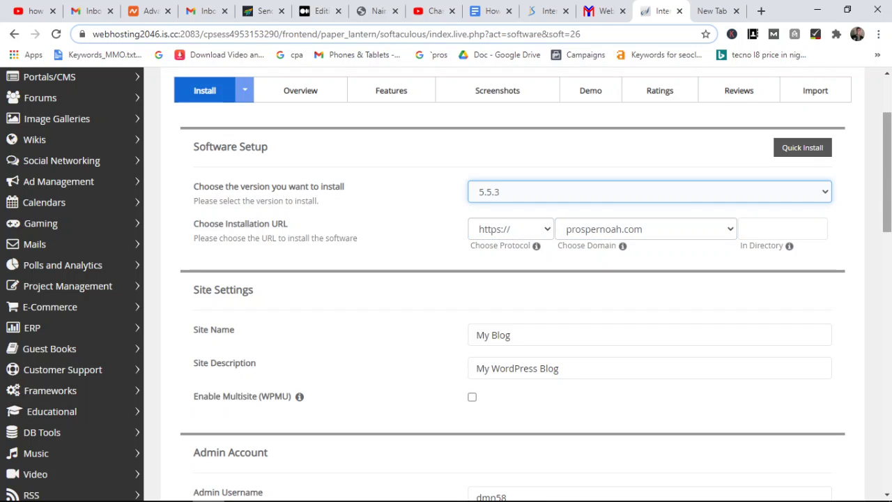
pyautogui.scroll(-2, 884, 161)
pyautogui.scroll(3, 883, 161)
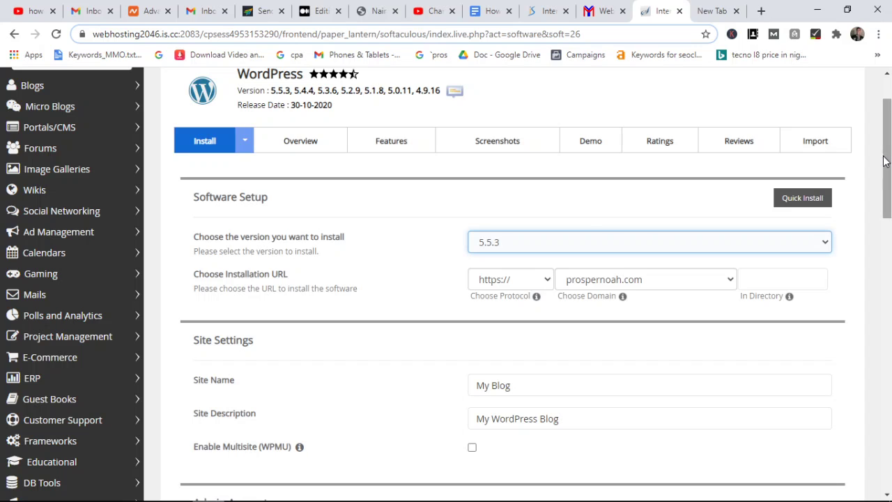
pyautogui.click(502, 280)
pyautogui.click(491, 286)
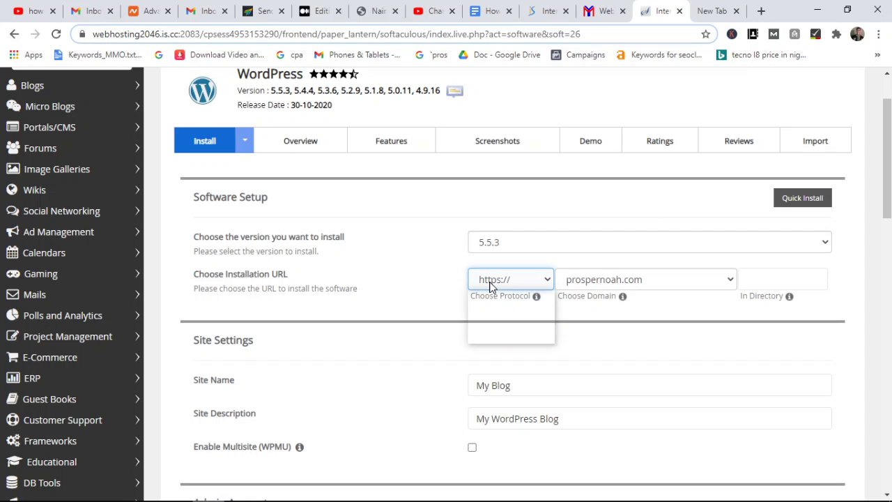
pyautogui.click(490, 286)
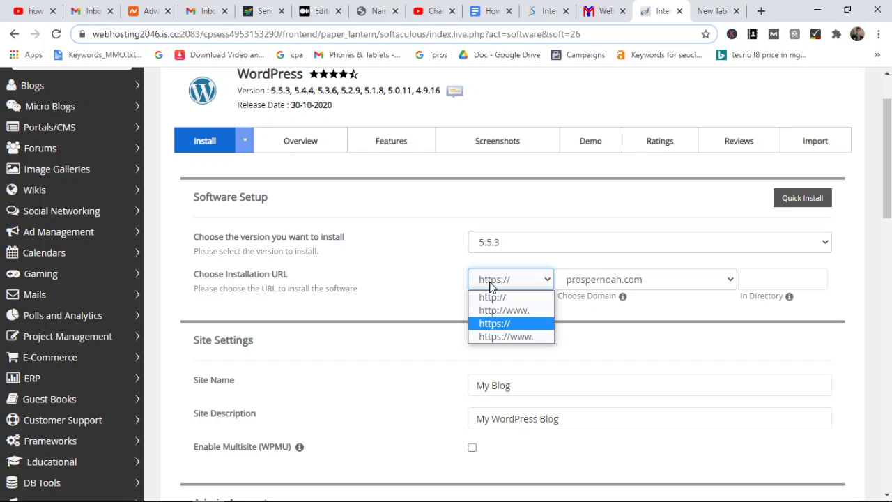
pyautogui.click(504, 338)
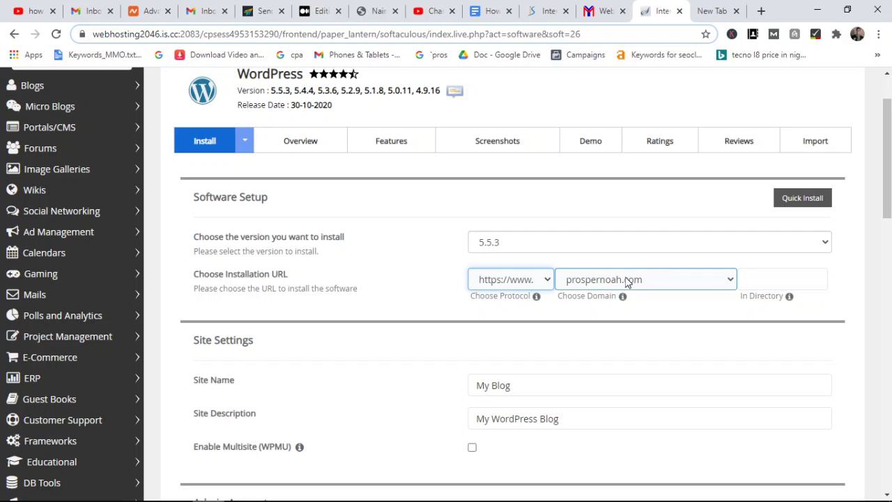
pyautogui.scroll(-1, 890, 206)
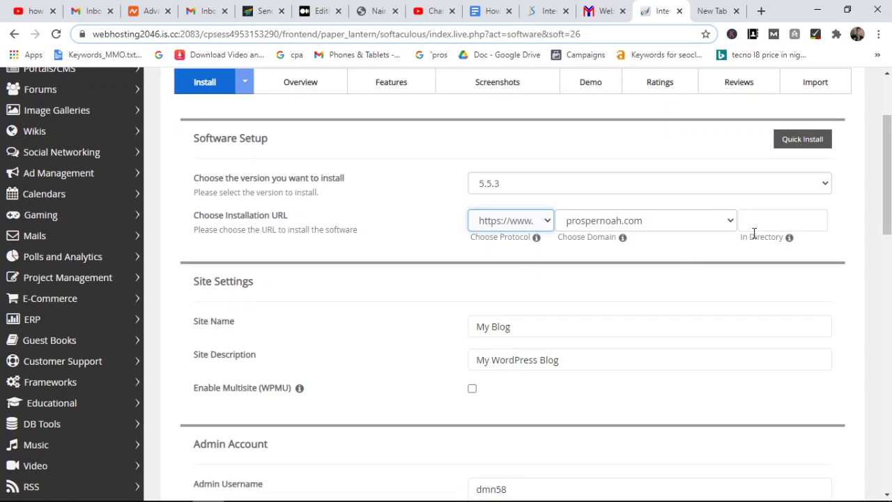
pyautogui.click(769, 221)
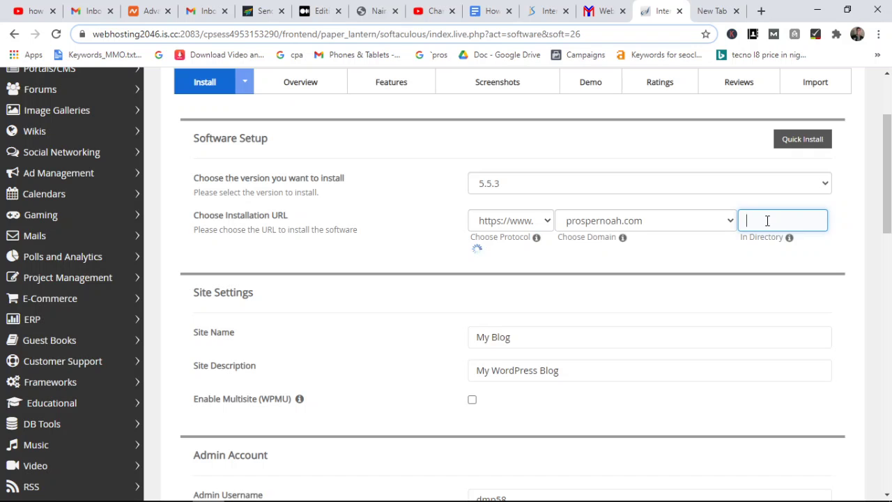
pyautogui.scroll(-1, 890, 181)
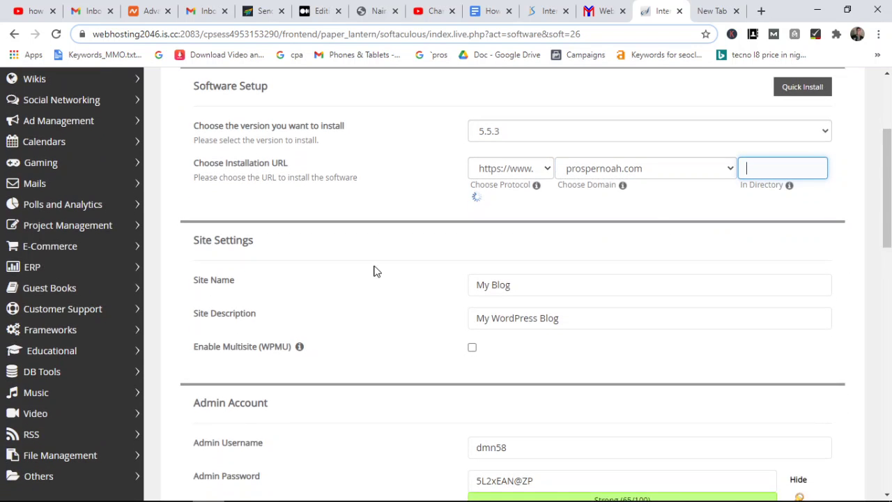
# - Replace the default site name My Blog with 'Pet Gorilla'
pyautogui.click(506, 279)
pyautogui.hotkey('ctrl', 'a')
pyautogui.press('BackSpace')
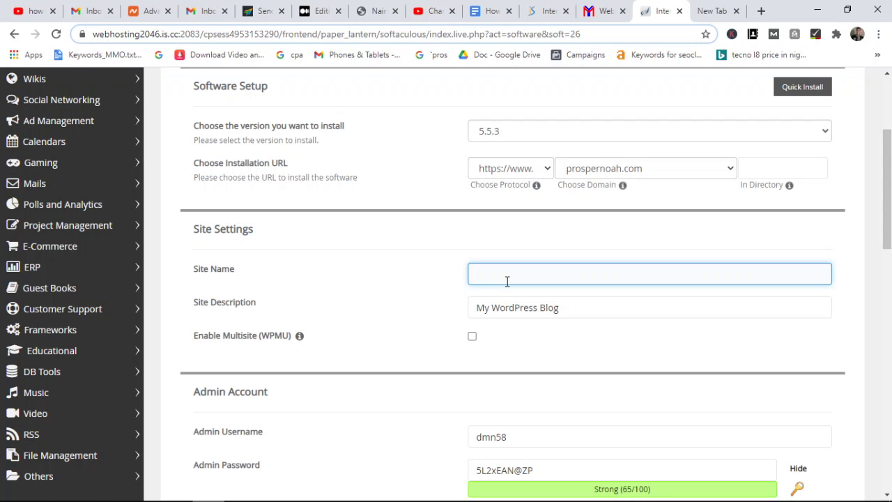
pyautogui.write('Pet Gorilla')
# - Replace the default site description with 'Everything about pet'
pyautogui.click(509, 304)
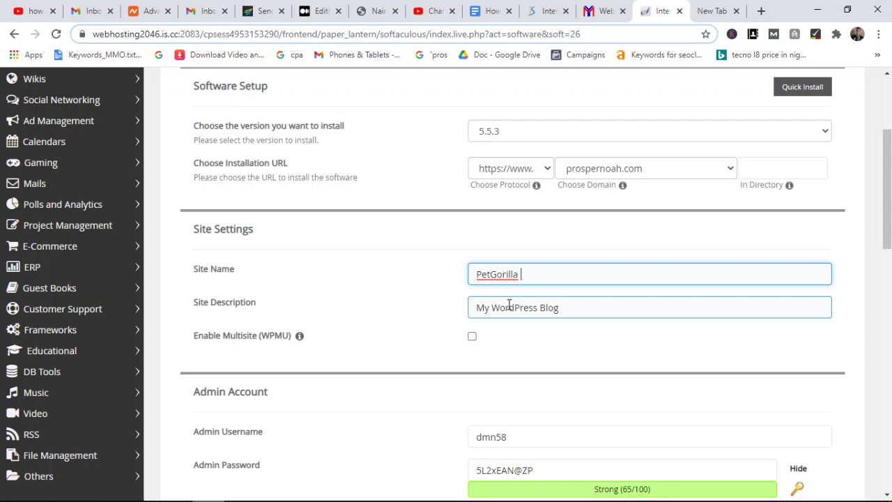
pyautogui.hotkey('ctrl', 'a')
pyautogui.press('BackSpace')
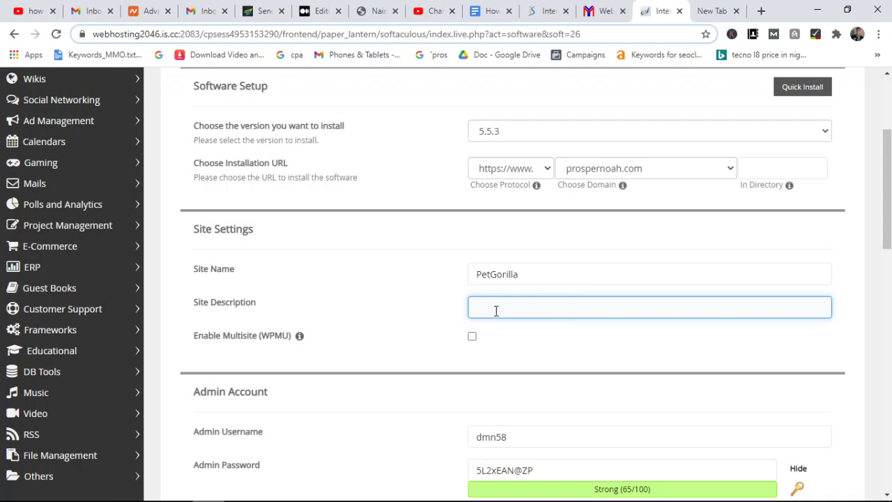
pyautogui.write('Al')
pyautogui.press('BackSpace')
pyautogui.press('BackSpace')
pyautogui.write('Al')
pyautogui.press('BackSpace')
pyautogui.press('BackSpace')
pyautogui.write('Everything about a')
pyautogui.press('BackSpace')
pyautogui.write('pet')
pyautogui.scroll(-2, 889, 251)
pyautogui.scroll(-1, 889, 251)
# - Replace the default admin username with a new one and mask the admin password
pyautogui.doubleClick(489, 232)
pyautogui.press('BackSpace')
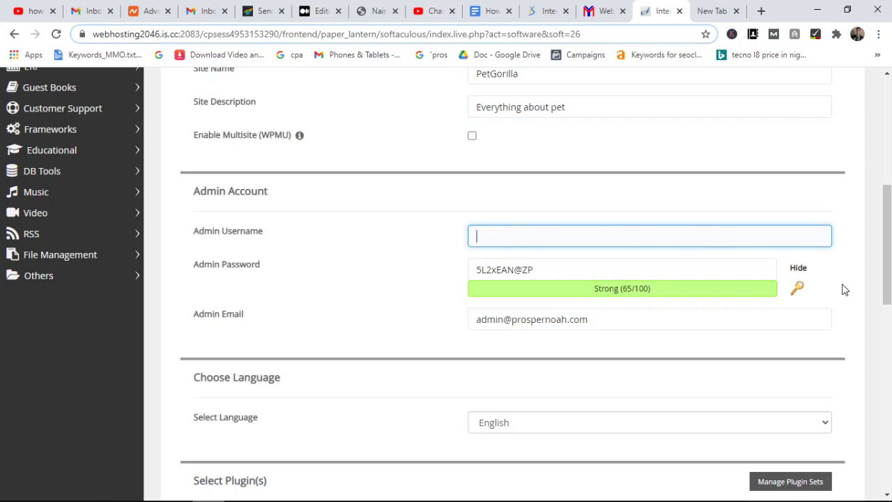
pyautogui.click(797, 272)
pyautogui.click(797, 272)
pyautogui.click(519, 233)
pyautogui.write('jajdhdhdah')
# - Clear the admin email address and preview the Yoga theme
pyautogui.doubleClick(495, 268)
pyautogui.moveTo(889, 256); pyautogui.dragTo(889, 270)
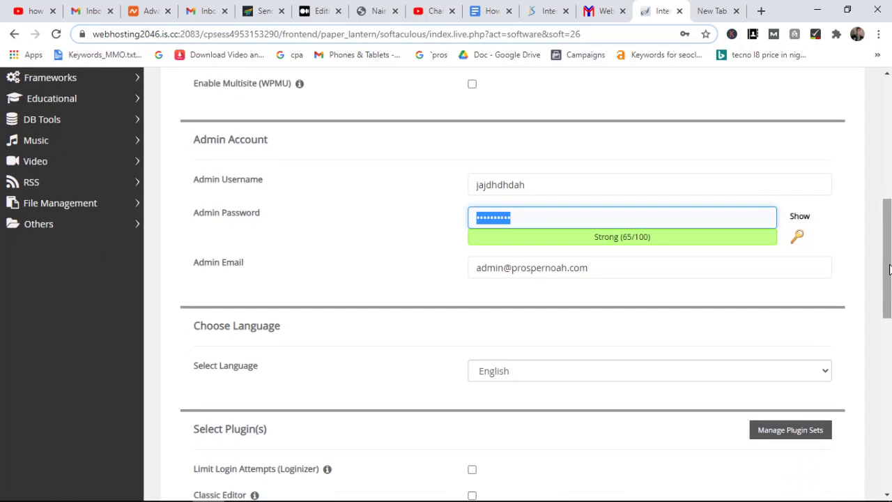
pyautogui.tripleClick(491, 268)
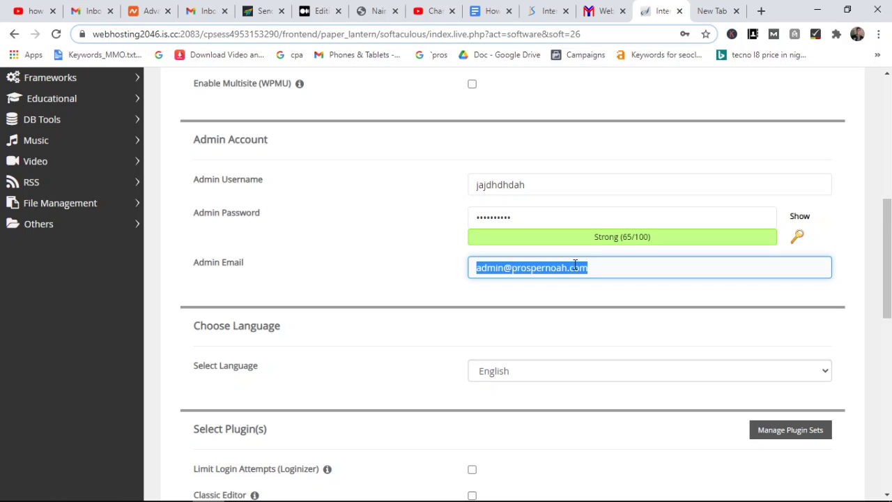
pyautogui.press('BackSpace')
pyautogui.click(410, 260)
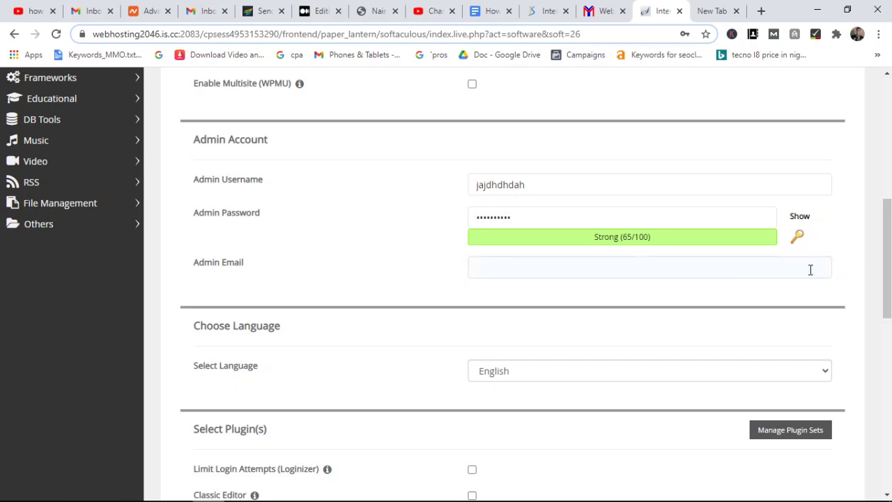
pyautogui.moveTo(887, 268); pyautogui.dragTo(888, 396)
pyautogui.click(419, 337)
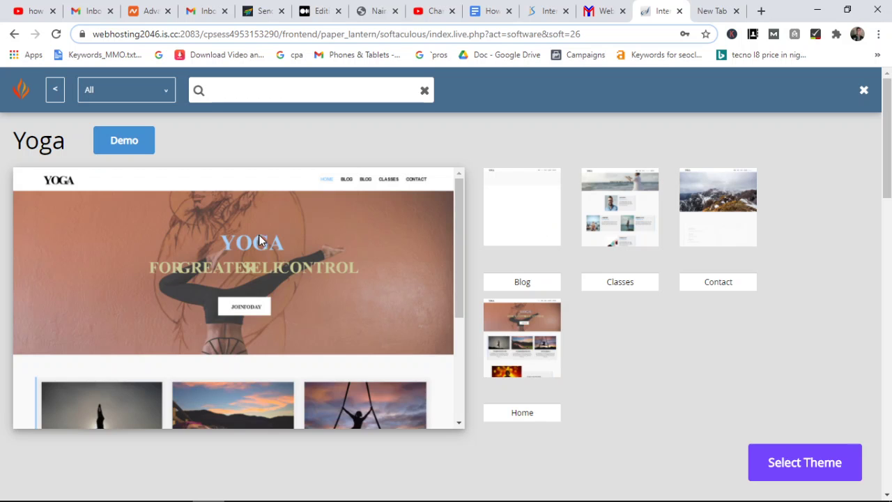
# - Choose Yoga as the WordPress theme and start the installation
pyautogui.click(773, 474)
pyautogui.moveTo(884, 402)
pyautogui.mouseDown()
pyautogui.moveTo(884, 364)
pyautogui.moveTo(884, 401)
pyautogui.mouseUp()
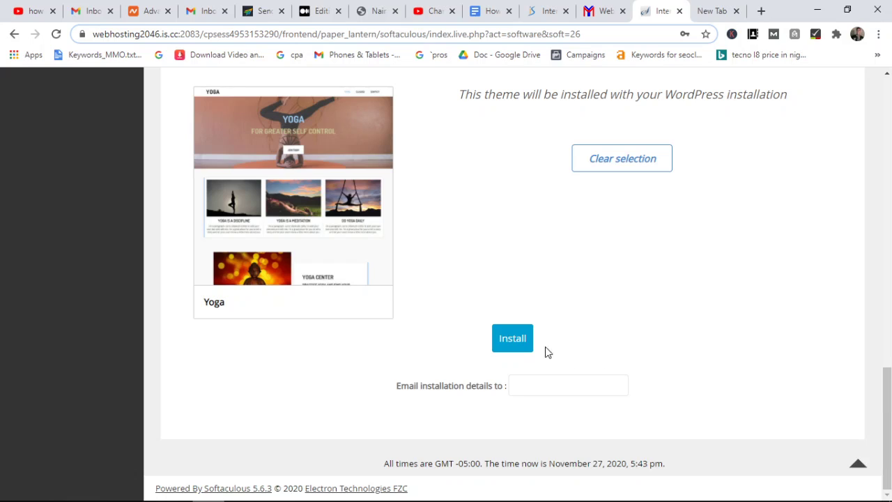
pyautogui.click(523, 340)
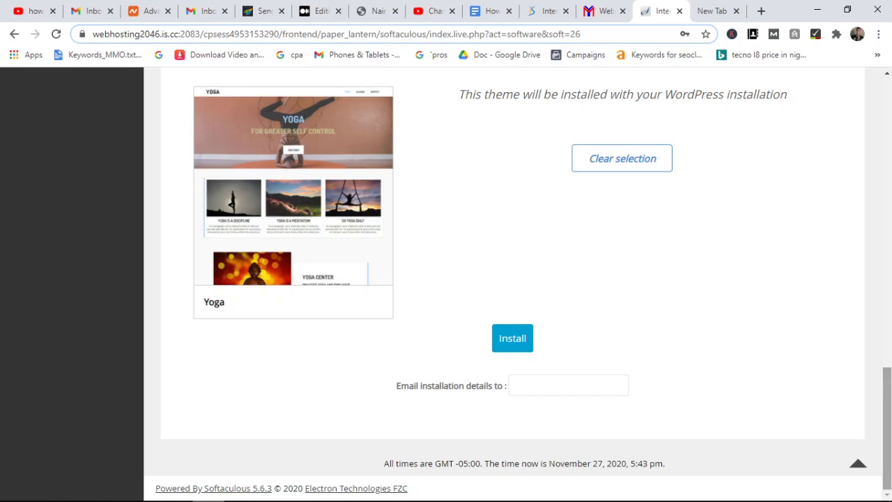
# - Type 'prospernoah' into the installation-details email box, then clear it again
pyautogui.click(617, 384)
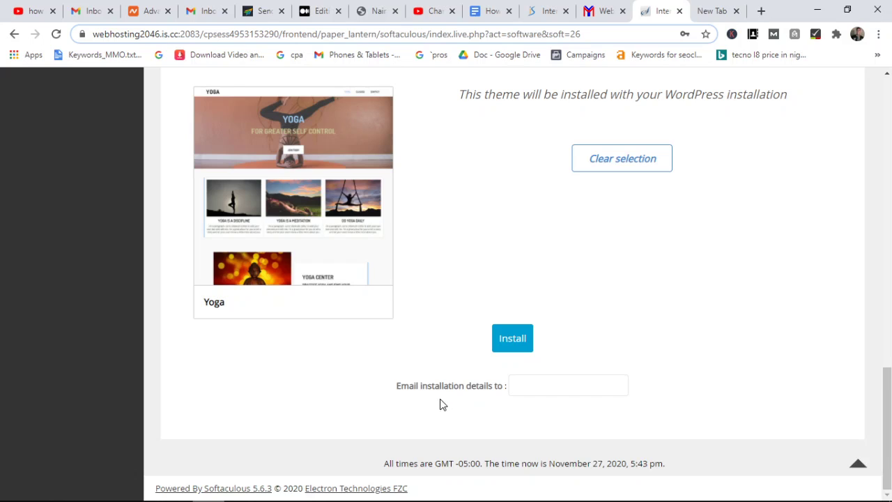
pyautogui.click(534, 387)
pyautogui.write('prospernoah')
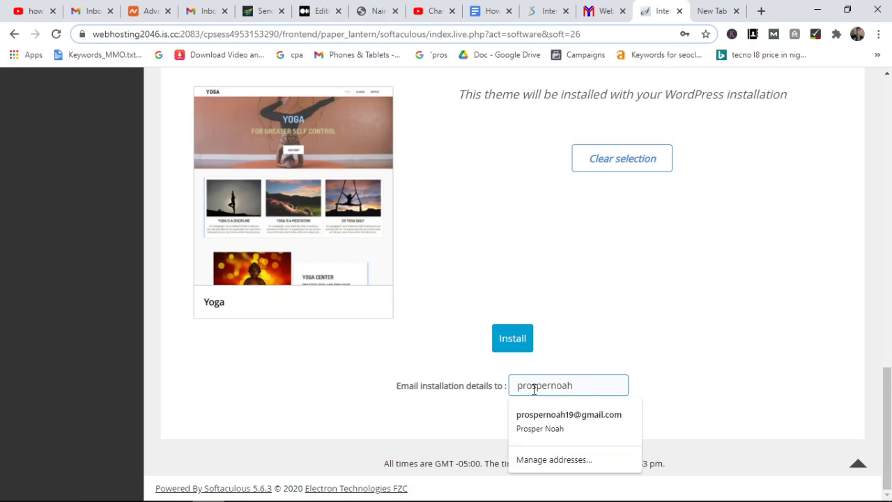
pyautogui.hotkey('ctrl', 'a')
pyautogui.press('BackSpace')
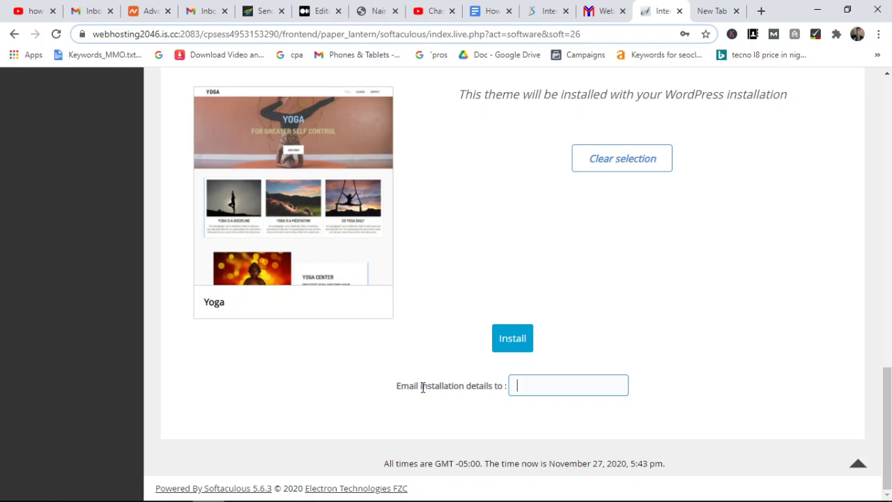
pyautogui.moveTo(890, 431); pyautogui.dragTo(888, 160)
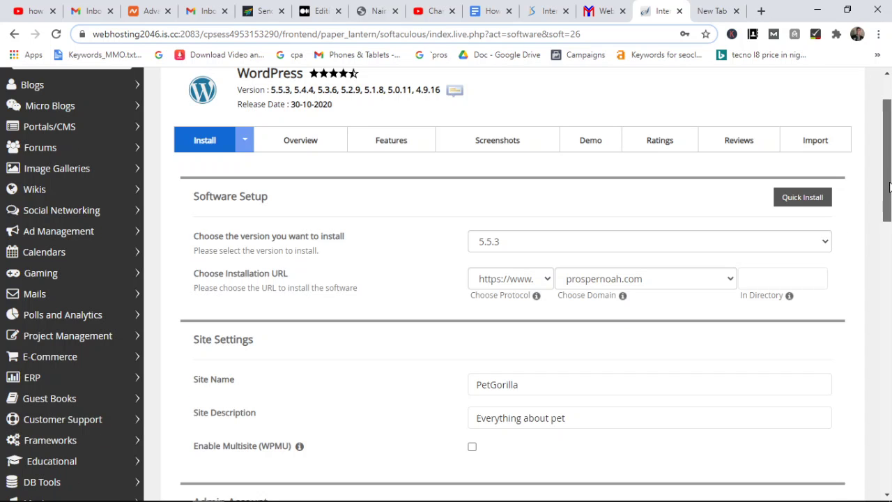
pyautogui.moveTo(889, 189); pyautogui.dragTo(890, 159)
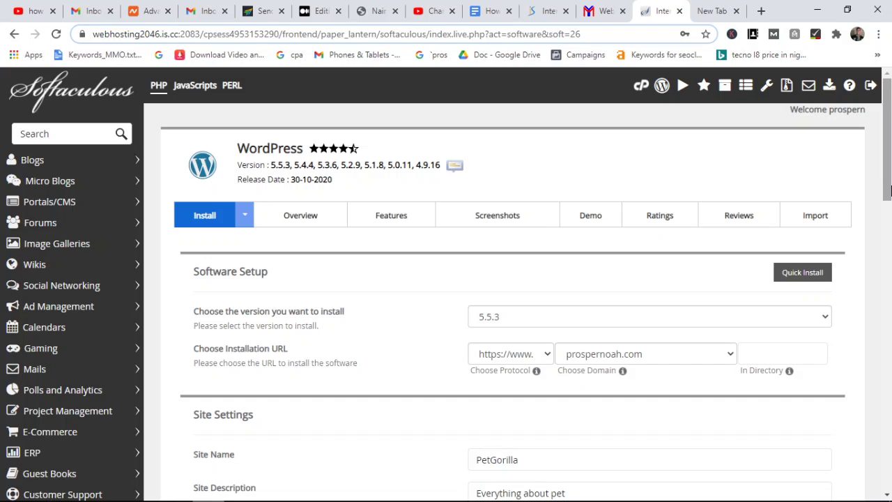
pyautogui.moveTo(890, 191)
pyautogui.mouseDown()
pyautogui.moveTo(890, 200)
pyautogui.moveTo(888, 180)
pyautogui.mouseUp()
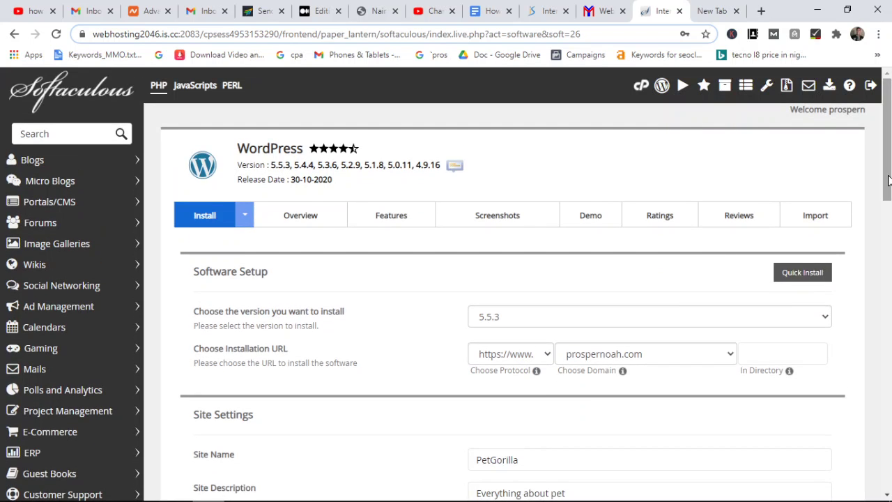